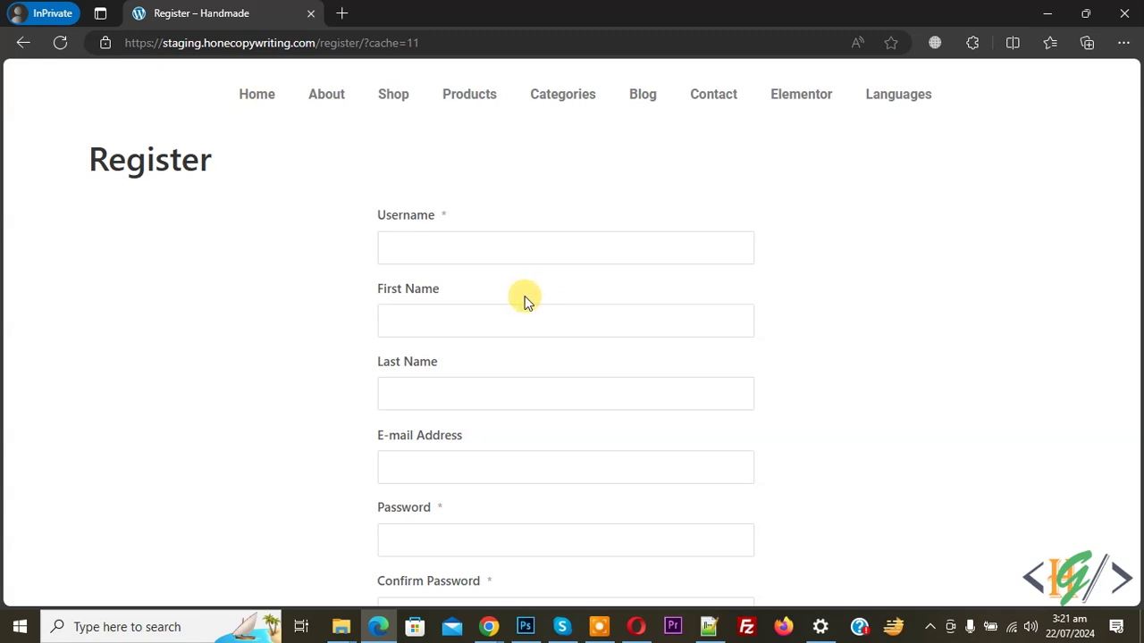
# Step: Add a predefined Roles (Dropdown) field below Password in the Default Registration form
pyautogui.click(378, 627)
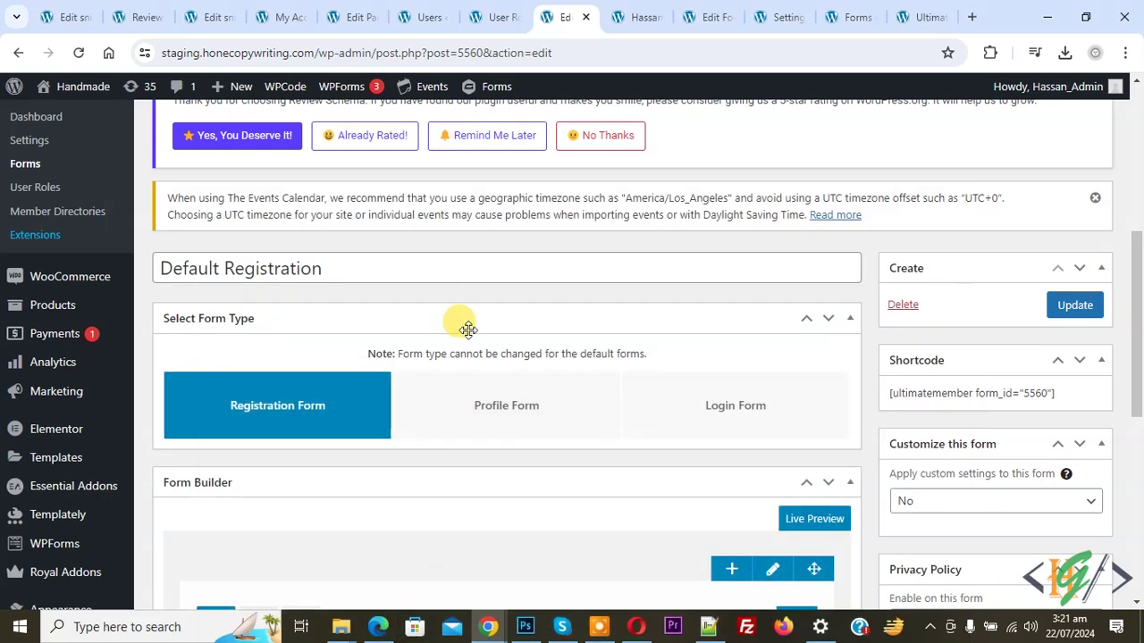
pyautogui.scroll(1, 460, 333)
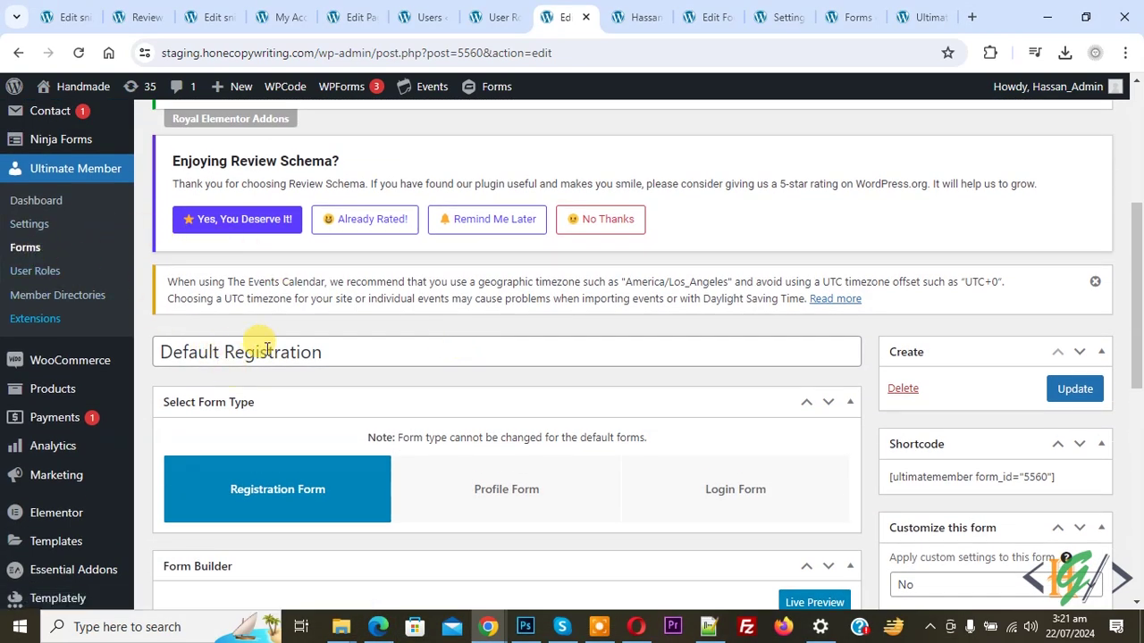
pyautogui.scroll(-2, 438, 252)
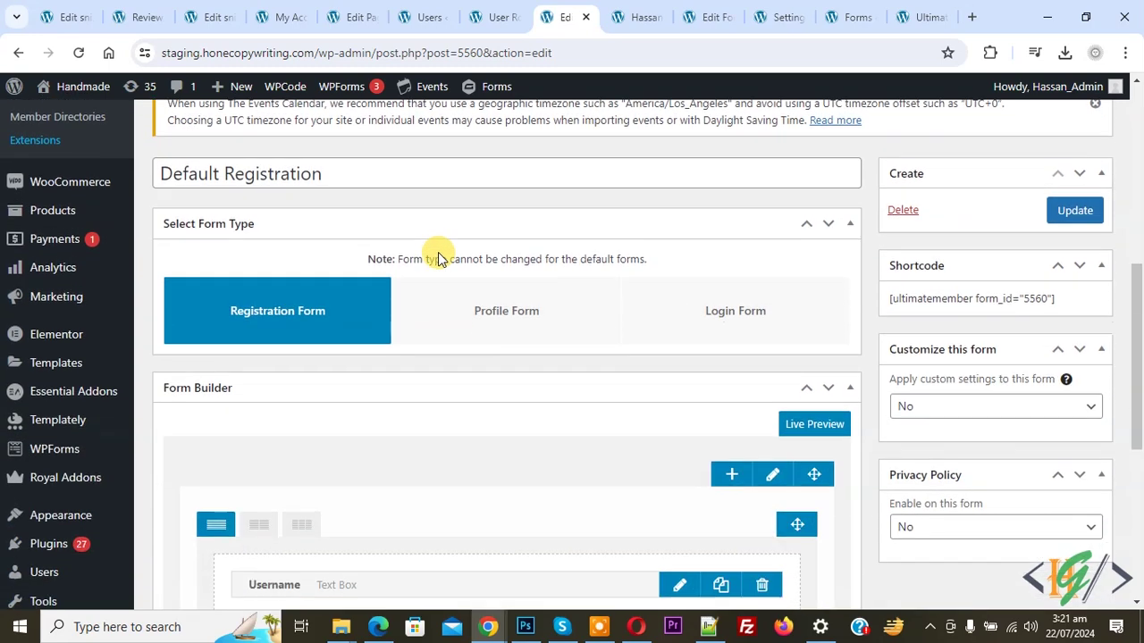
pyautogui.scroll(-4, 439, 255)
pyautogui.scroll(-2, 433, 344)
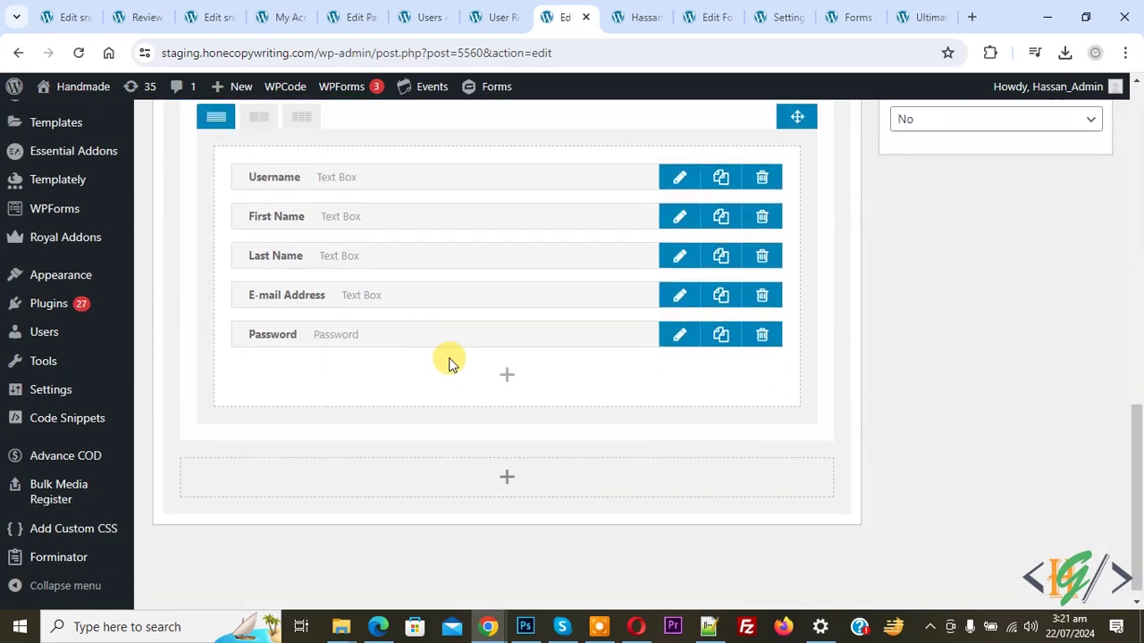
pyautogui.click(507, 377)
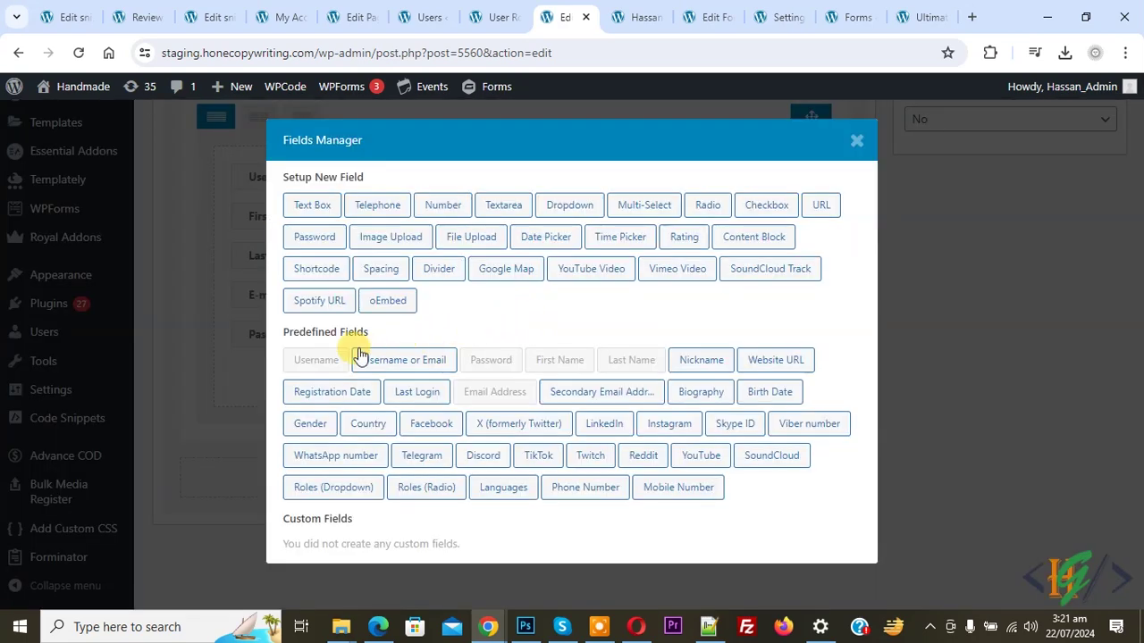
pyautogui.click(340, 489)
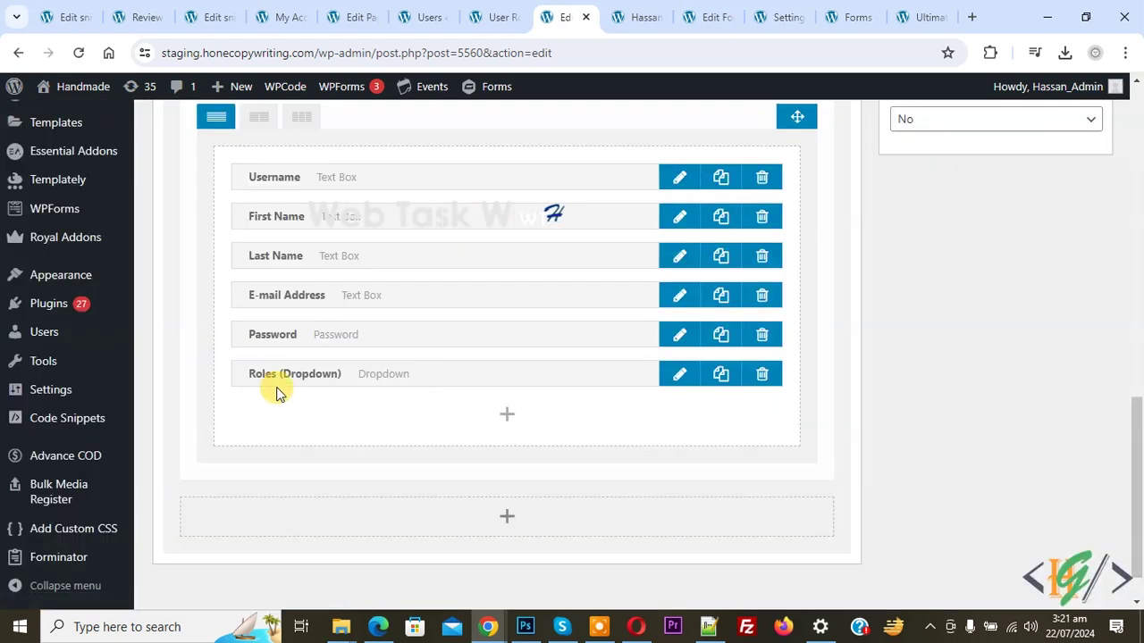
pyautogui.click(679, 377)
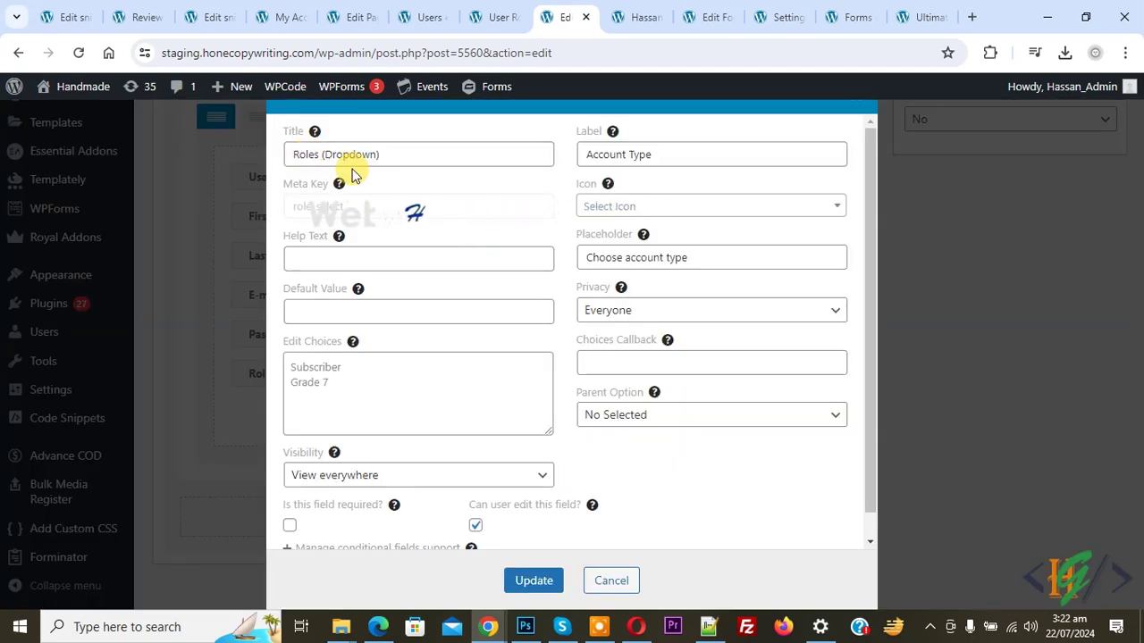
# Step: Keep the Account Type label, disable user editing, and make the roles field required
pyautogui.doubleClick(658, 153)
pyautogui.moveTo(658, 154); pyautogui.dragTo(577, 154)
pyautogui.click(543, 187)
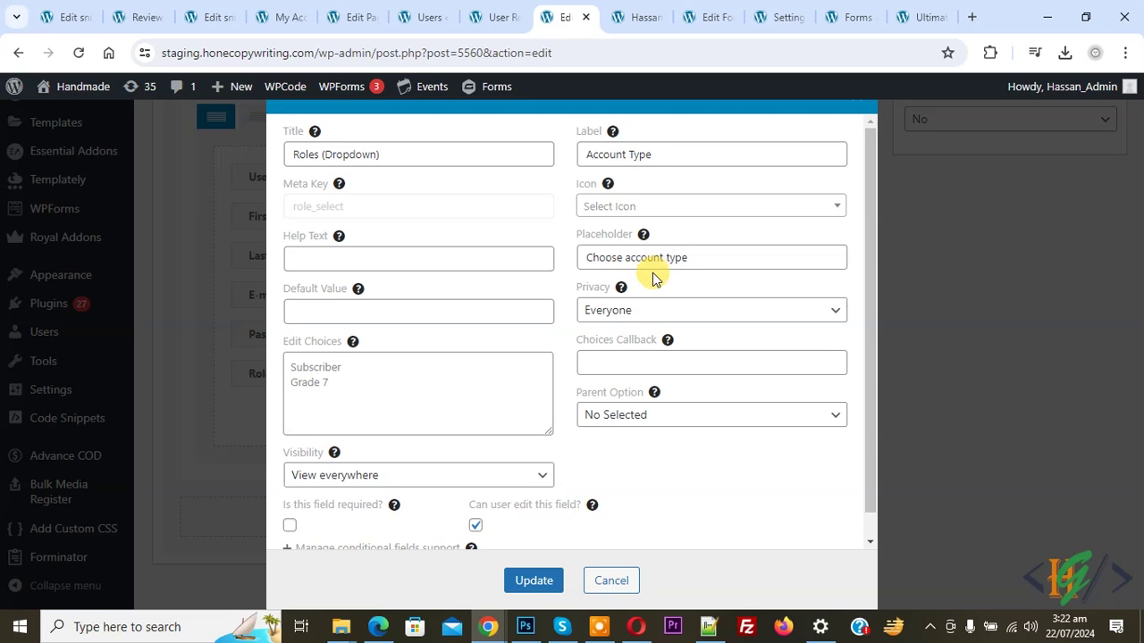
pyautogui.scroll(-1, 541, 375)
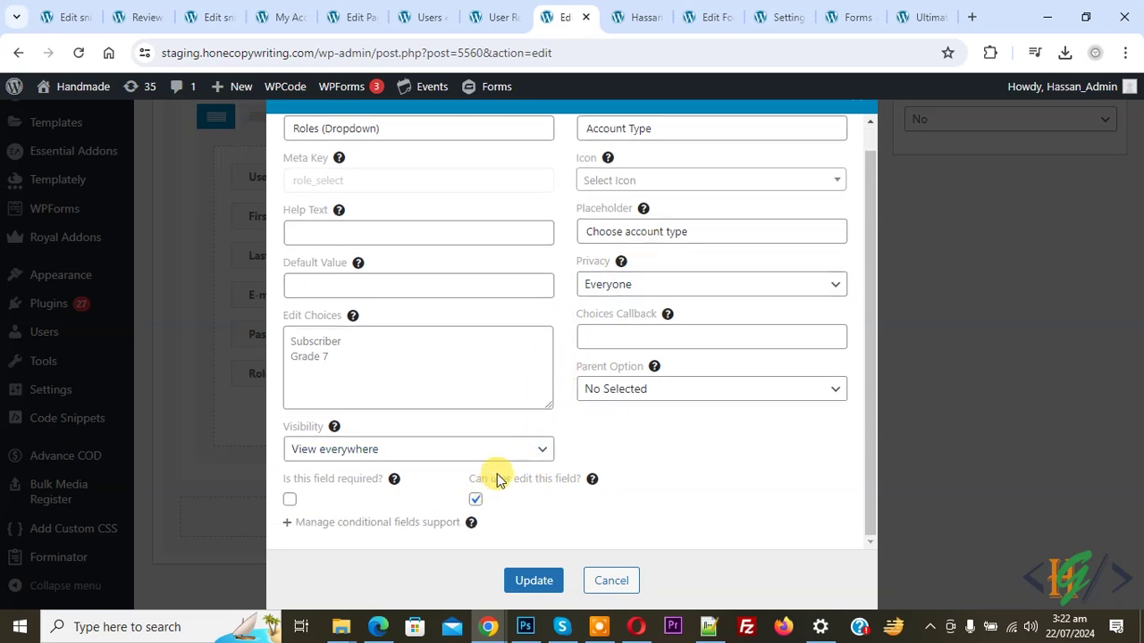
pyautogui.click(475, 500)
pyautogui.click(289, 500)
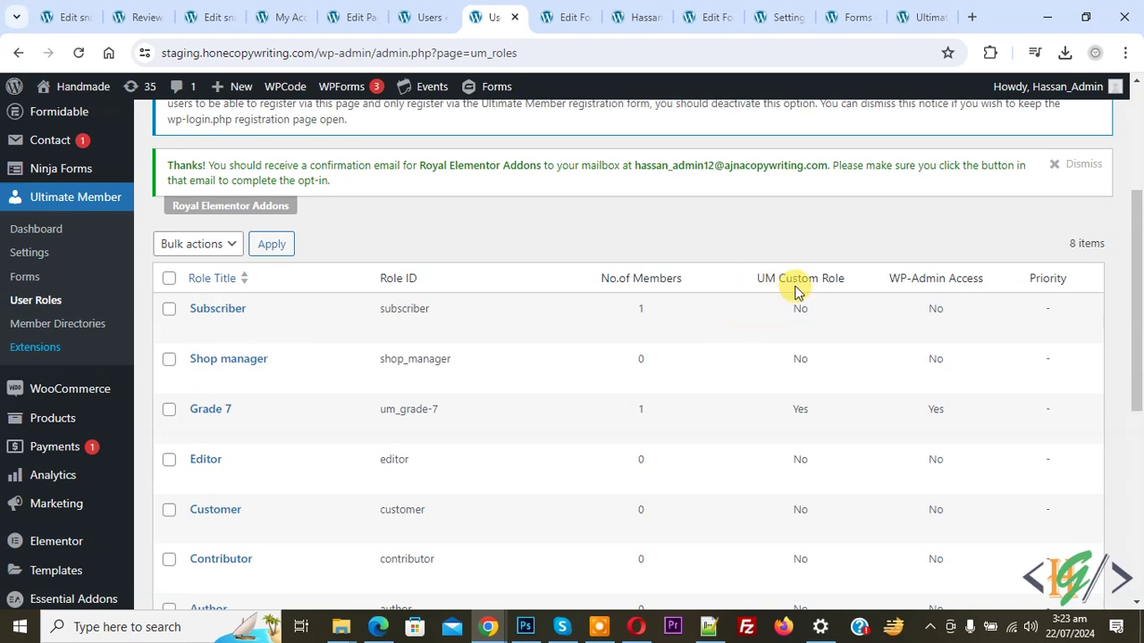
pyautogui.moveTo(211, 410)
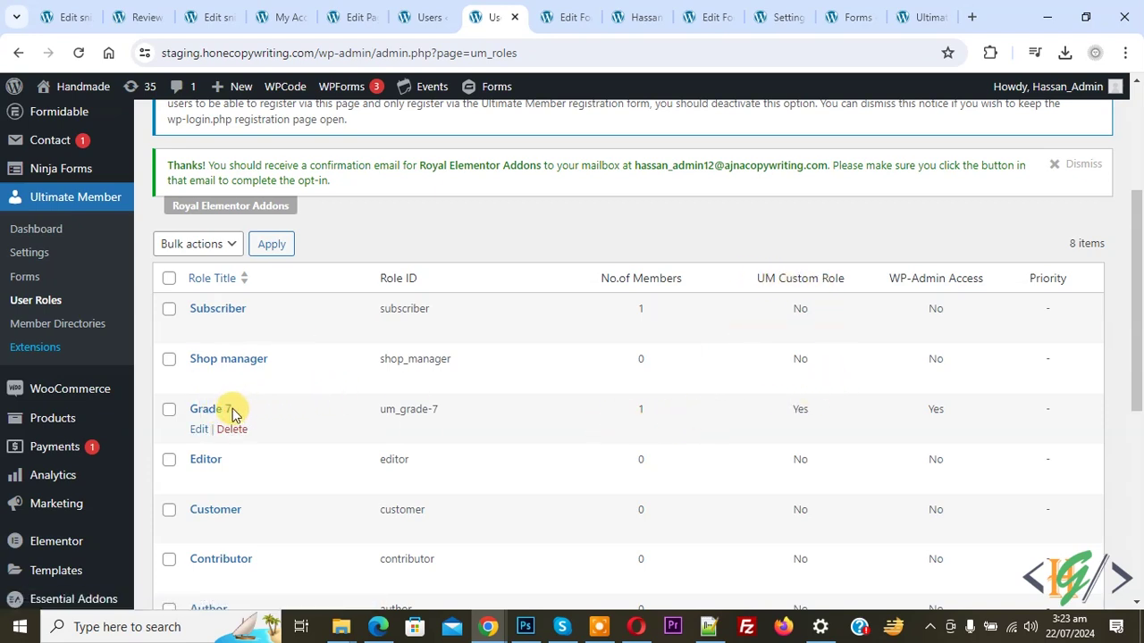
# Step: Scroll through the User Roles table to review Subscriber, Grade 7 and the other roles
pyautogui.scroll(-1, 268, 409)
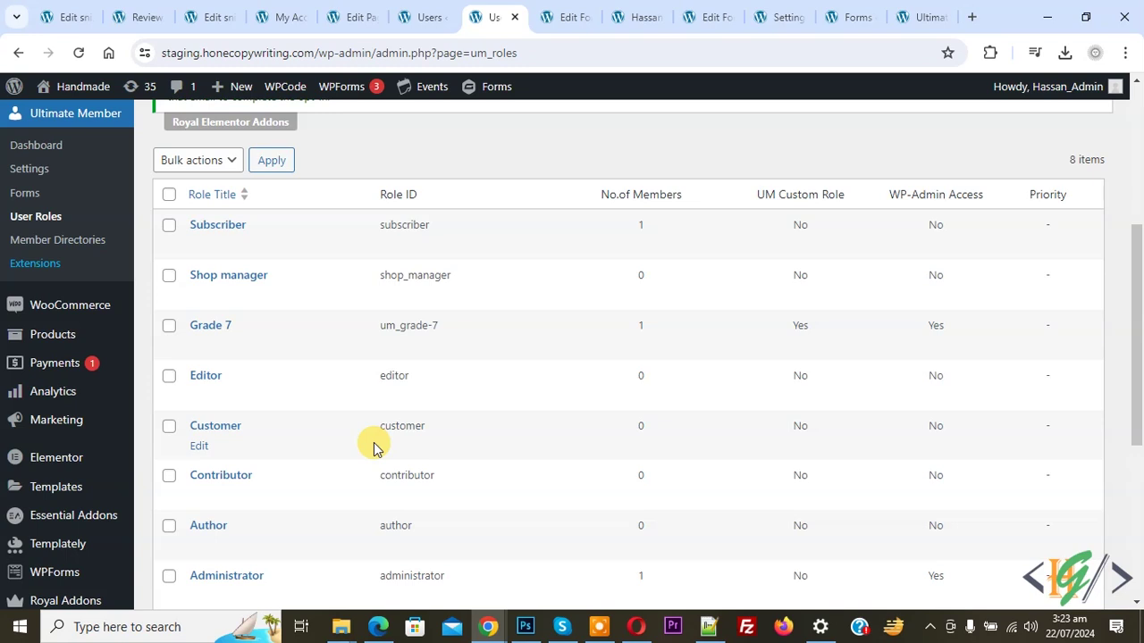
pyautogui.moveTo(496, 460)
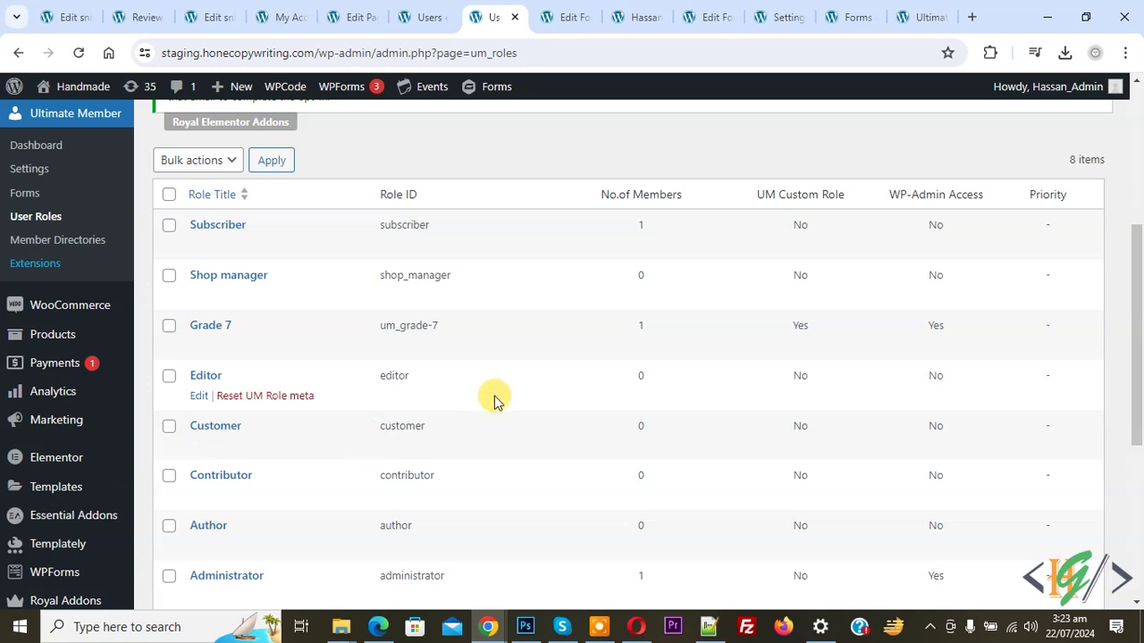
pyautogui.scroll(2, 500, 411)
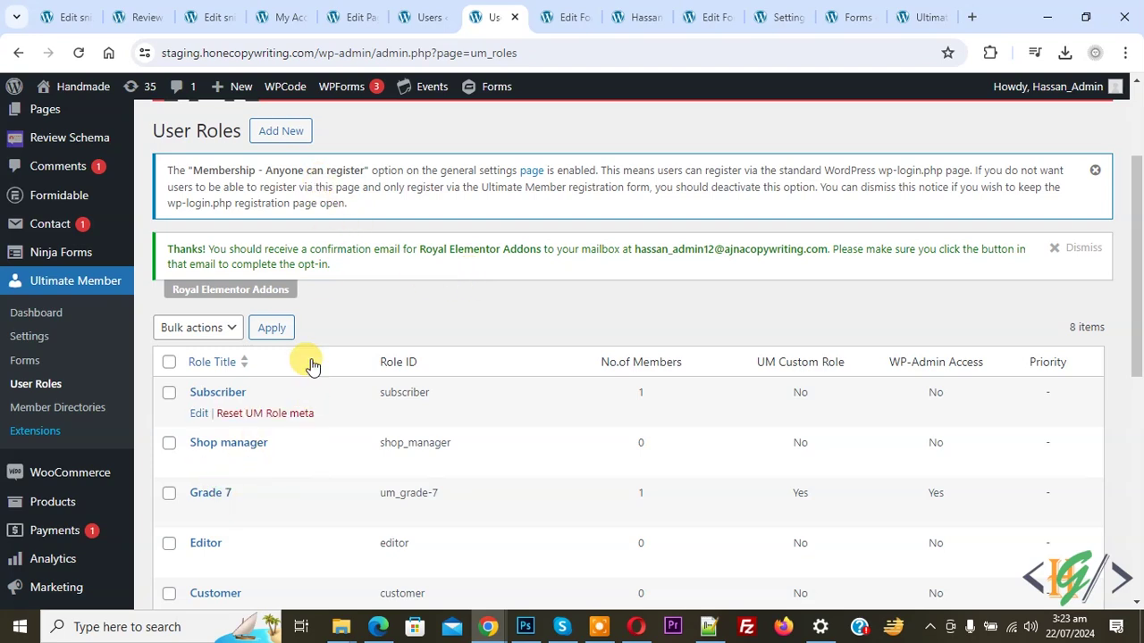
# Step: Review the new role's WP Capabilities list, then return to the Account Type field settings
pyautogui.click(280, 134)
pyautogui.scroll(-2, 391, 301)
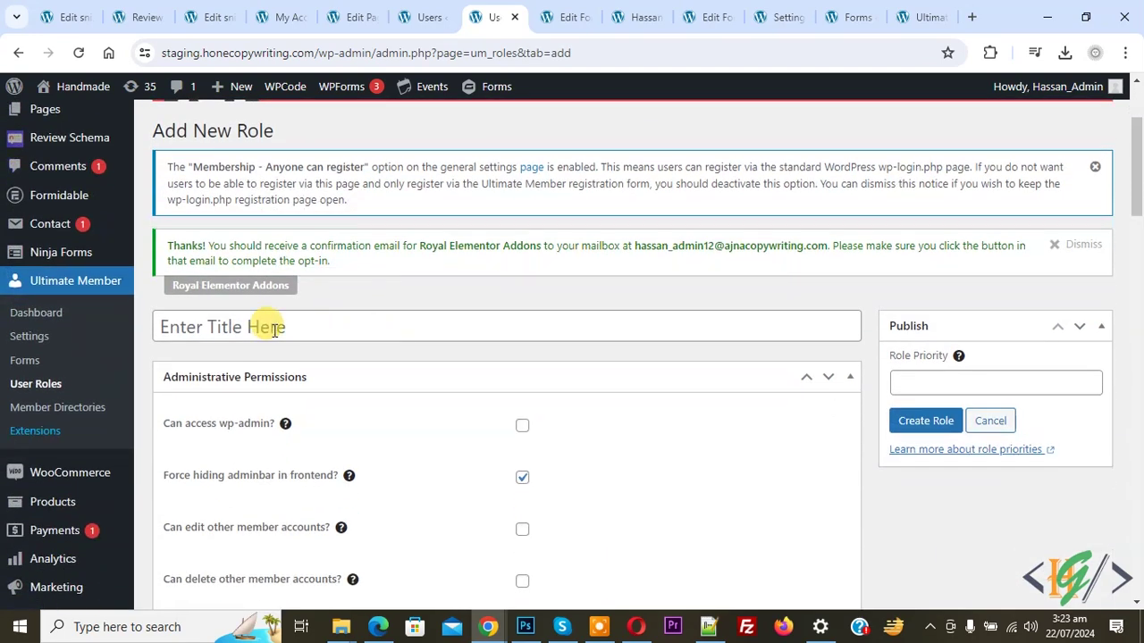
pyautogui.scroll(-1, 260, 324)
pyautogui.scroll(-4, 331, 396)
pyautogui.scroll(-3, 536, 403)
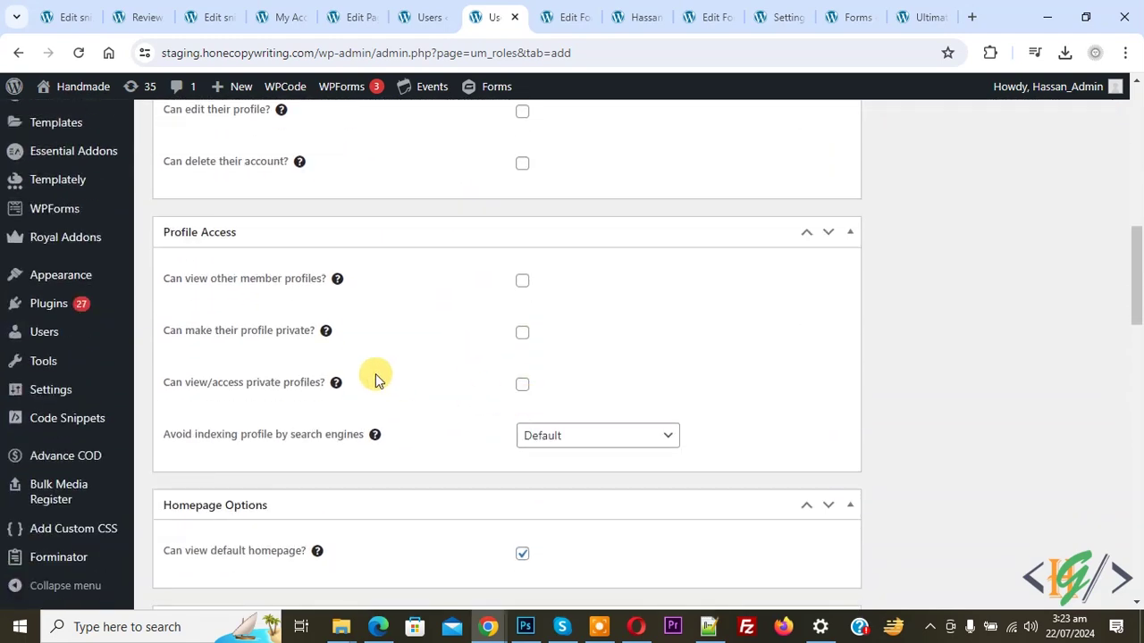
pyautogui.scroll(-1, 373, 276)
pyautogui.scroll(-1, 263, 342)
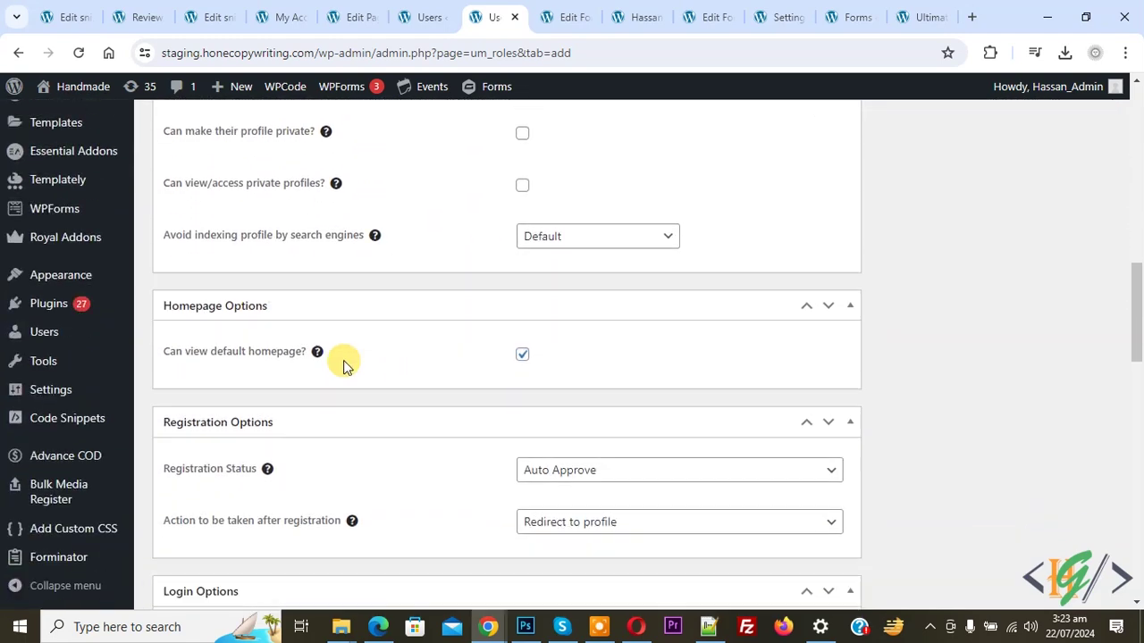
pyautogui.scroll(-3, 340, 365)
pyautogui.scroll(-1, 308, 338)
pyautogui.scroll(-2, 357, 349)
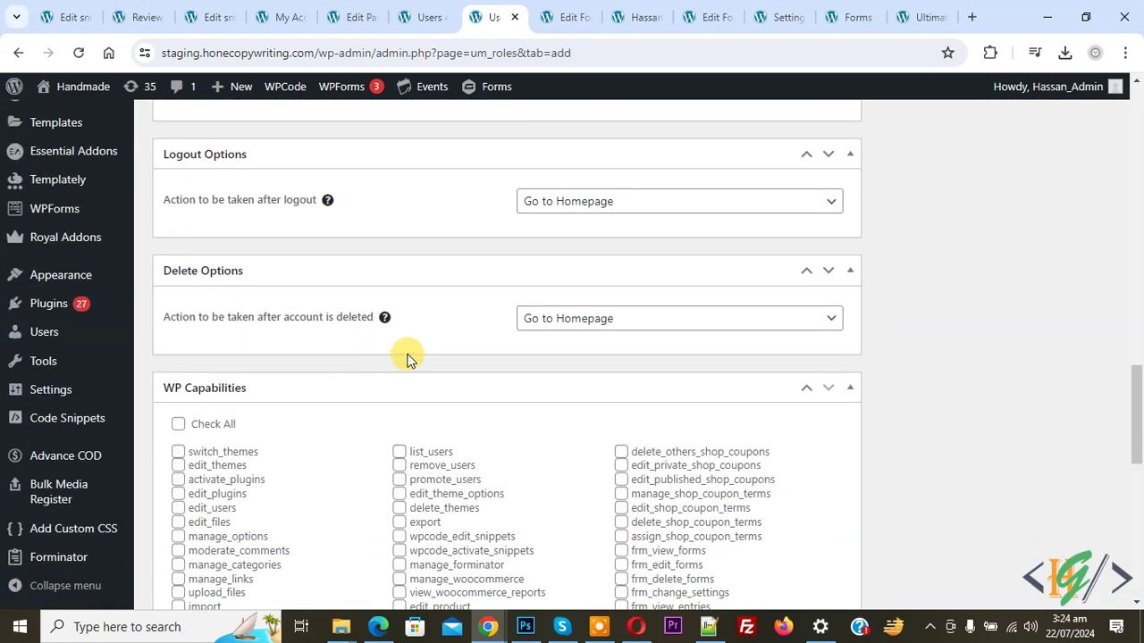
pyautogui.scroll(-1, 331, 358)
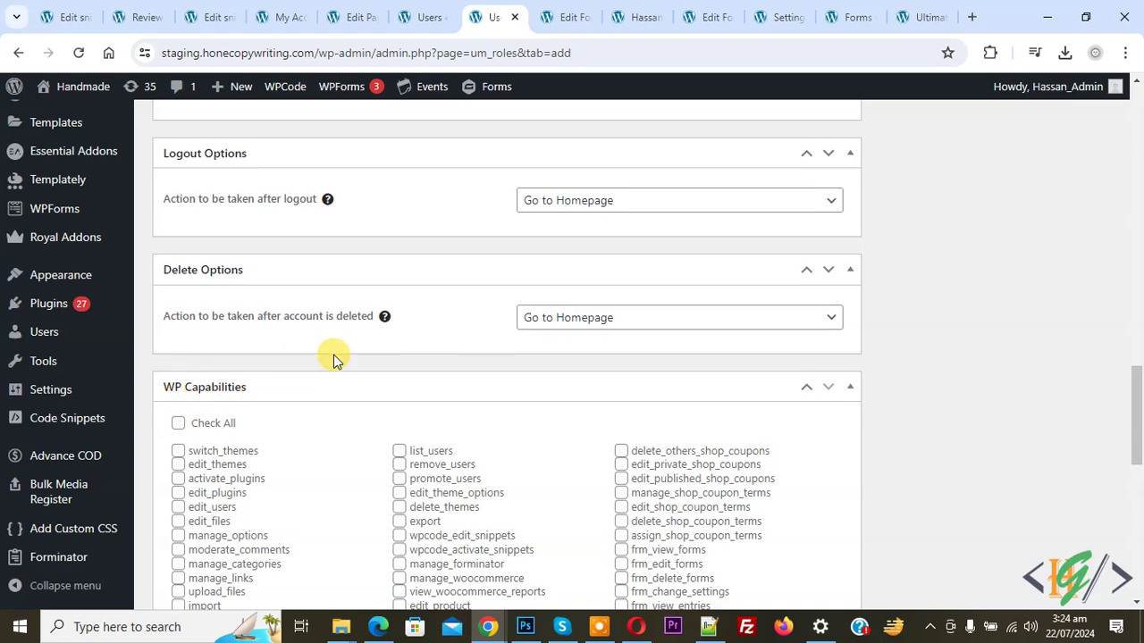
pyautogui.scroll(-1, 301, 382)
pyautogui.scroll(-2, 414, 374)
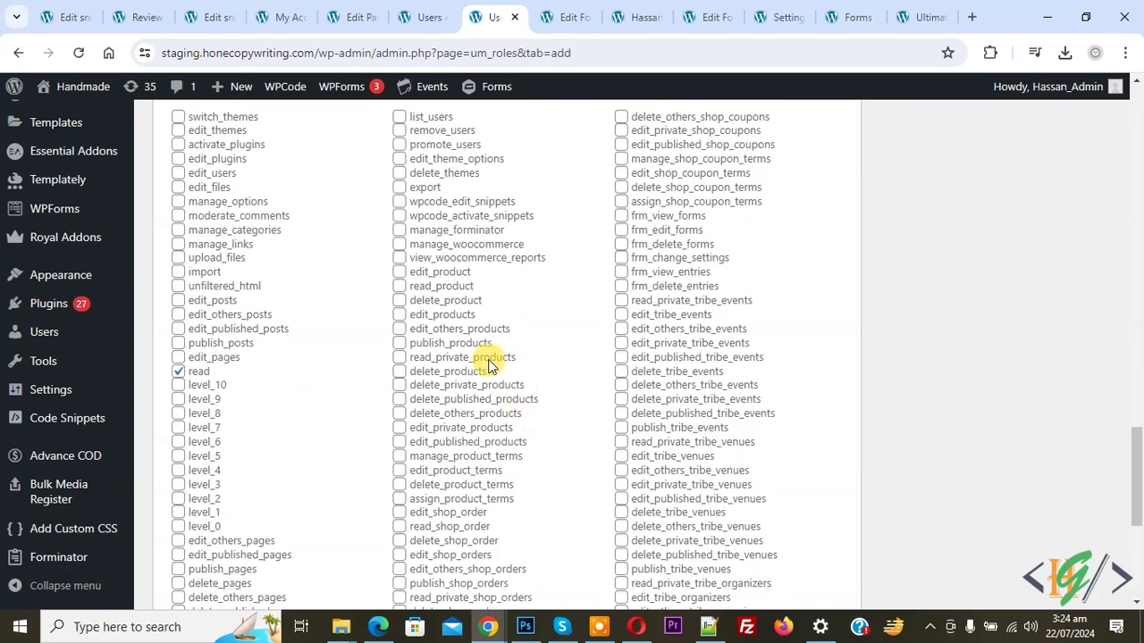
pyautogui.scroll(-2, 679, 313)
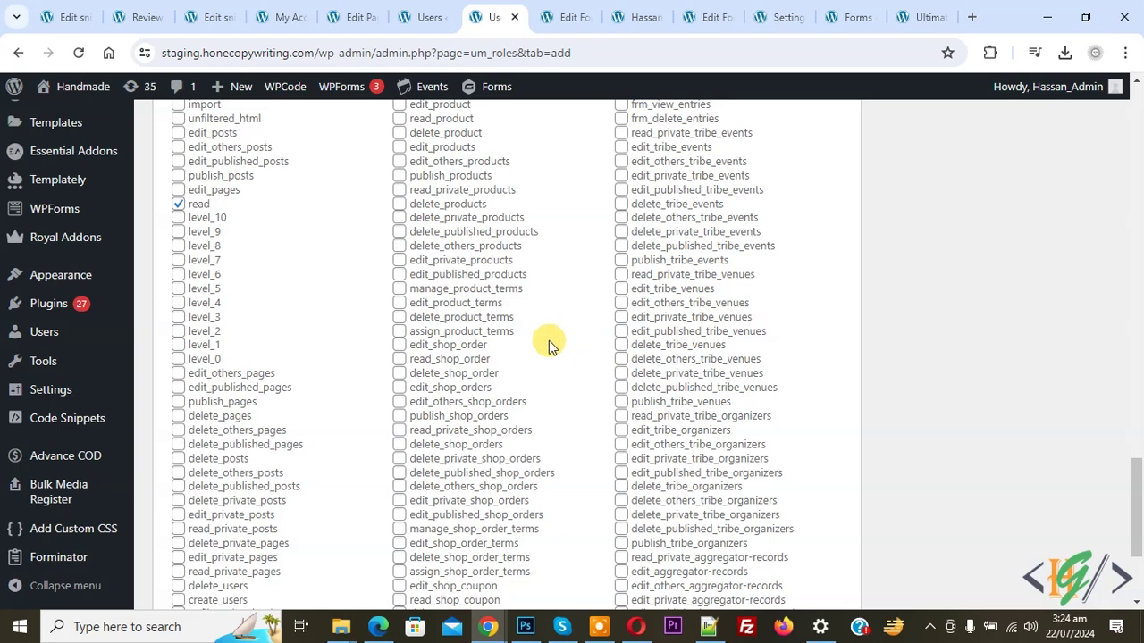
pyautogui.click(568, 11)
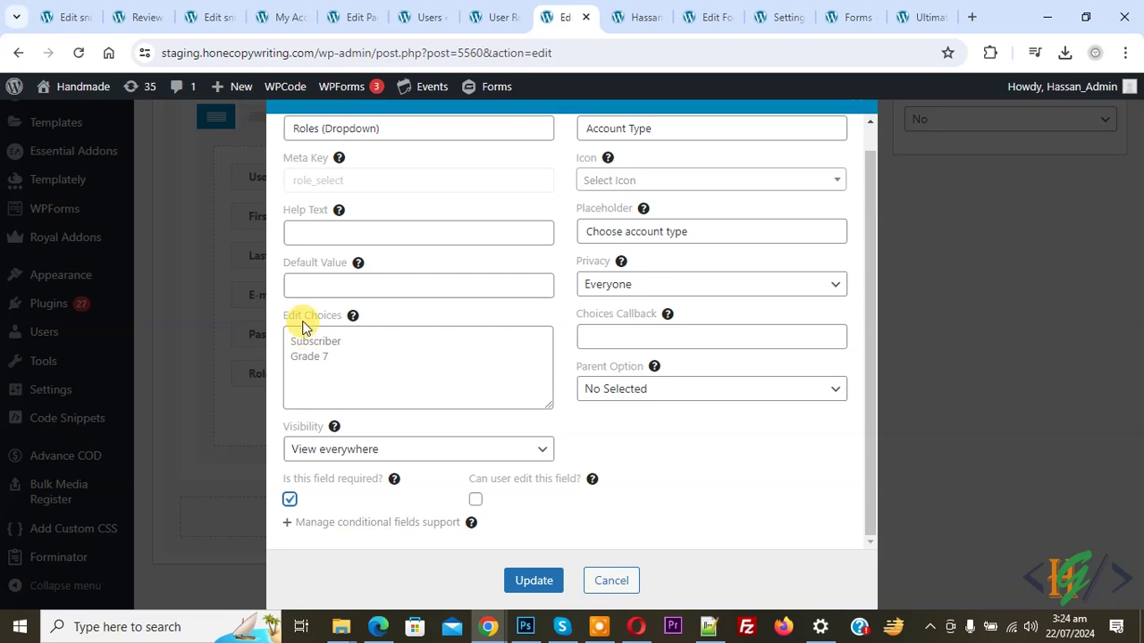
# Step: Check the Grade 7 choice and apply the Account Type field settings
pyautogui.moveTo(339, 359); pyautogui.dragTo(289, 356)
pyautogui.click(351, 359)
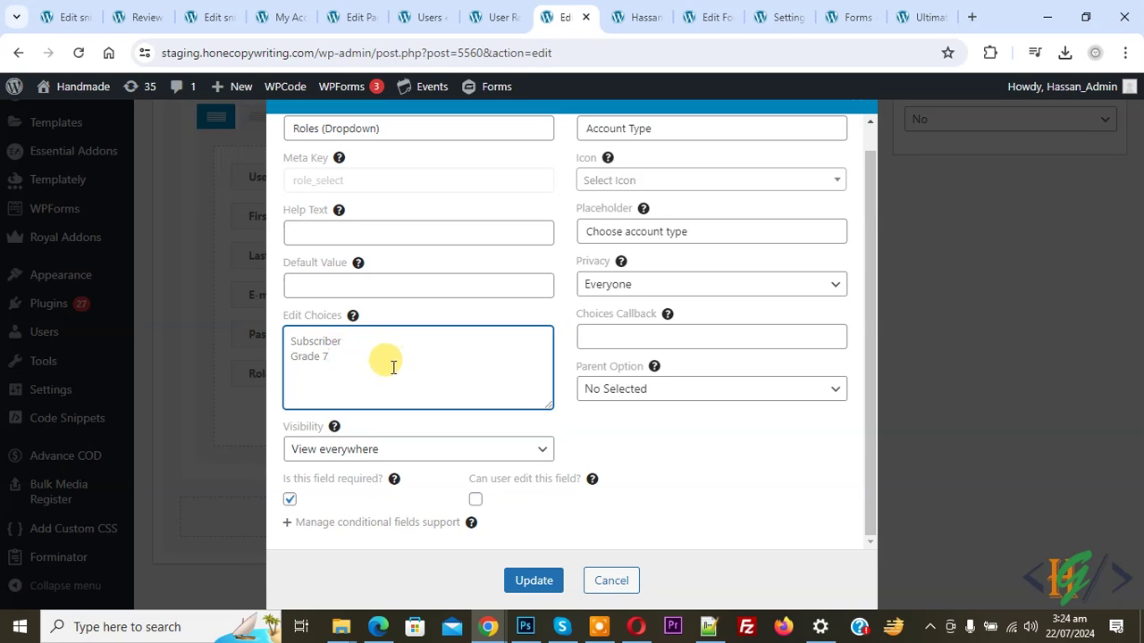
pyautogui.click(532, 580)
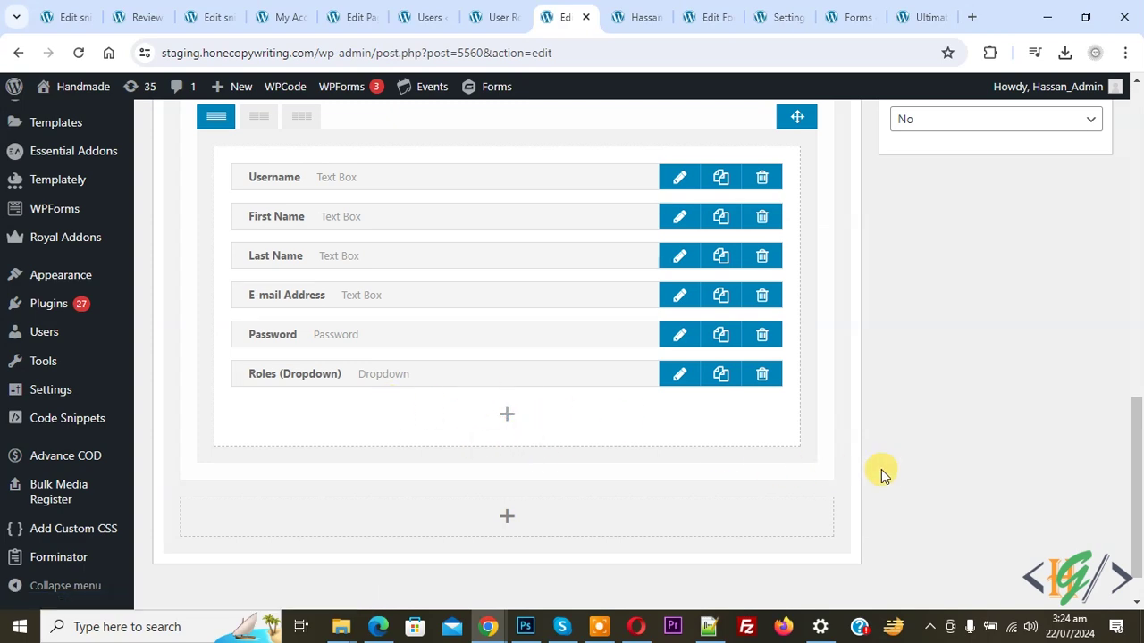
# Step: Save the Default Registration form with Update and confirm it was updated
pyautogui.scroll(5, 891, 469)
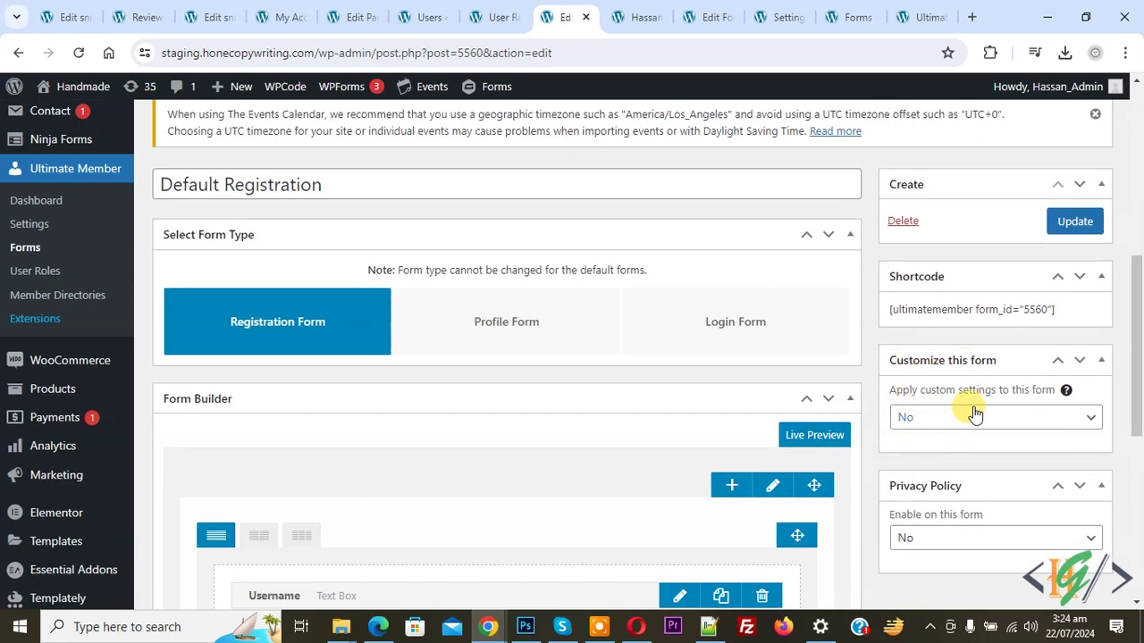
pyautogui.click(1072, 223)
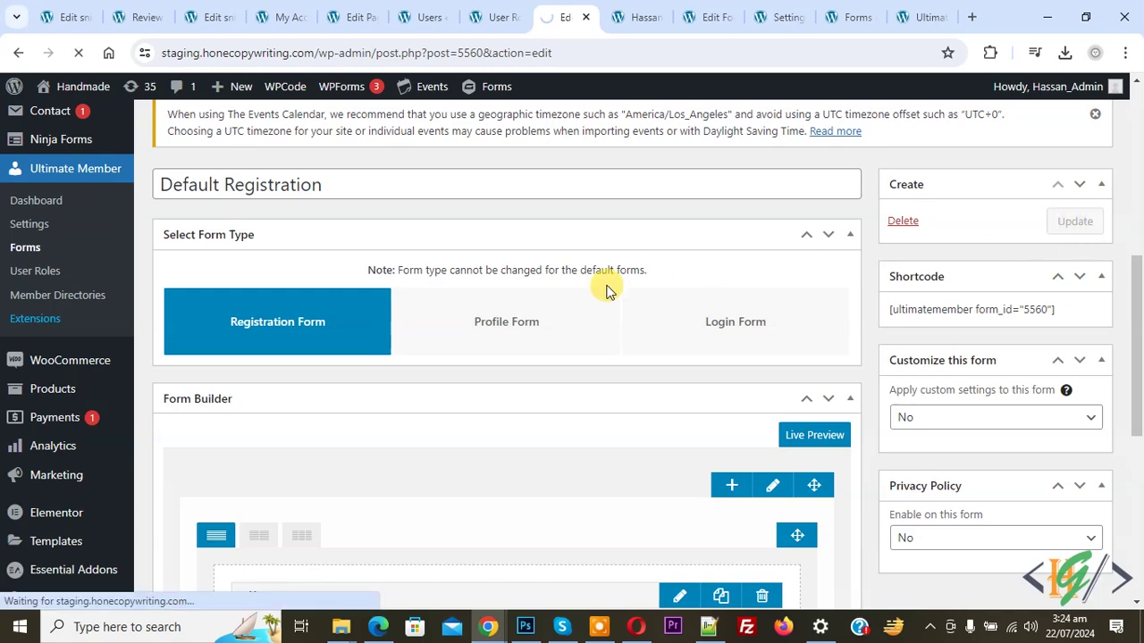
pyautogui.scroll(-4, 491, 357)
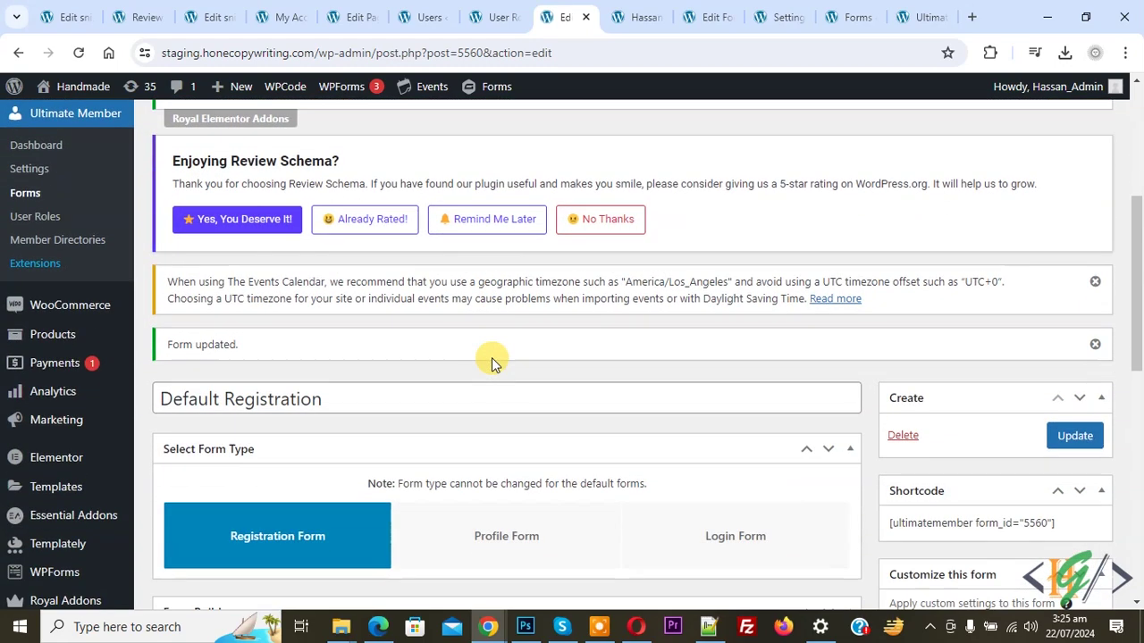
# Step: Reload the Register page in Edge InPrivate and check the Account Type dropdown lists Subscriber and Grade 7
pyautogui.click(378, 627)
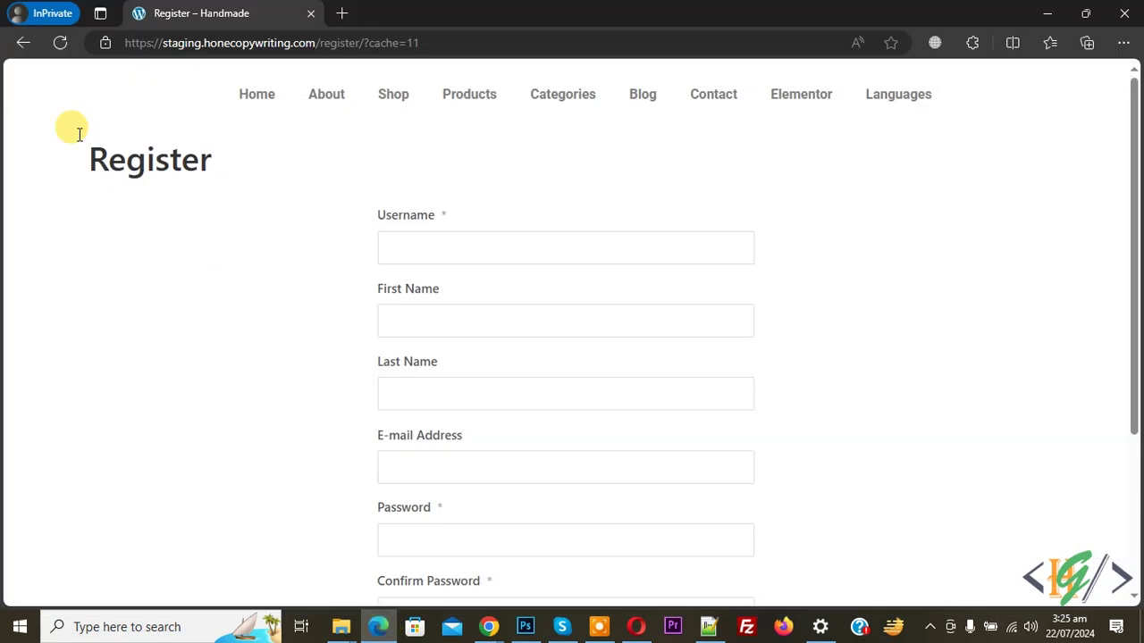
pyautogui.click(71, 41)
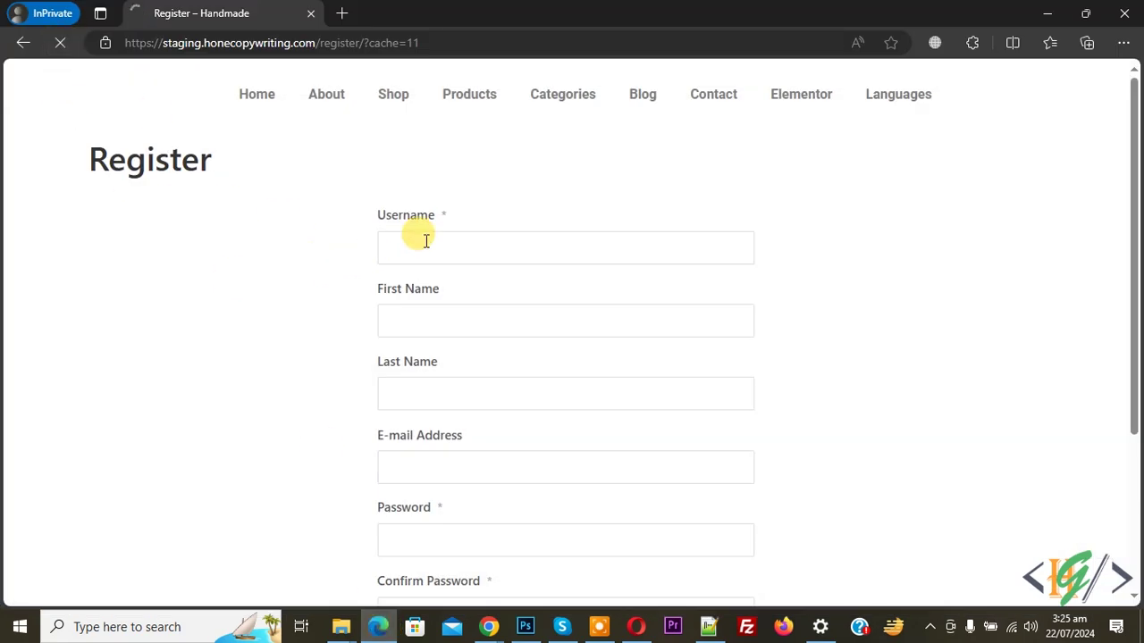
pyautogui.scroll(-3, 534, 270)
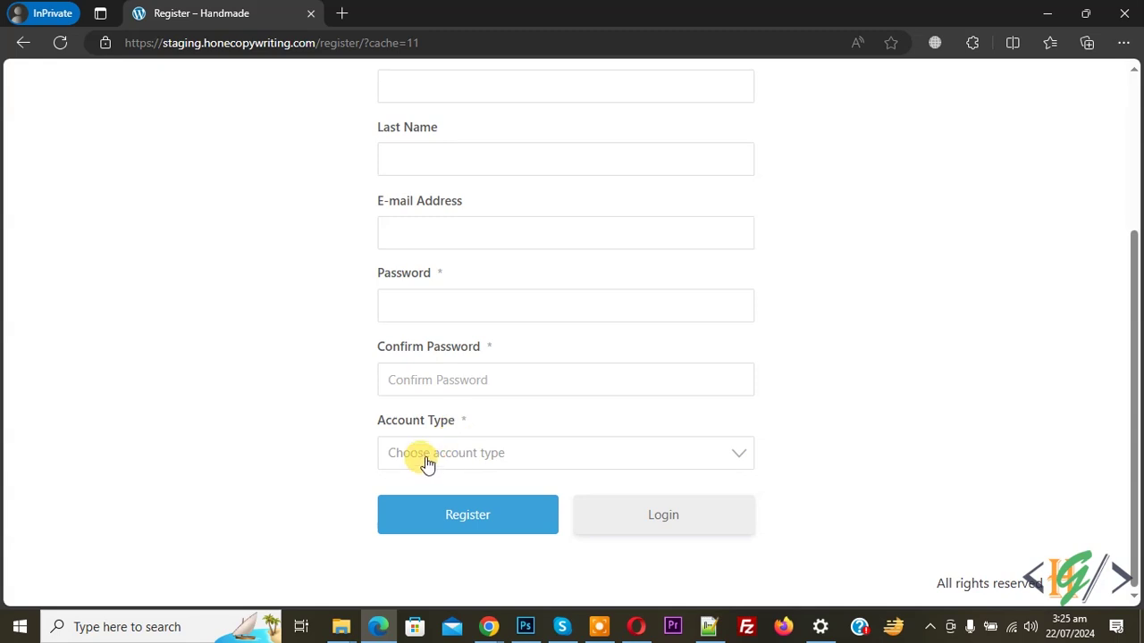
pyautogui.click(579, 470)
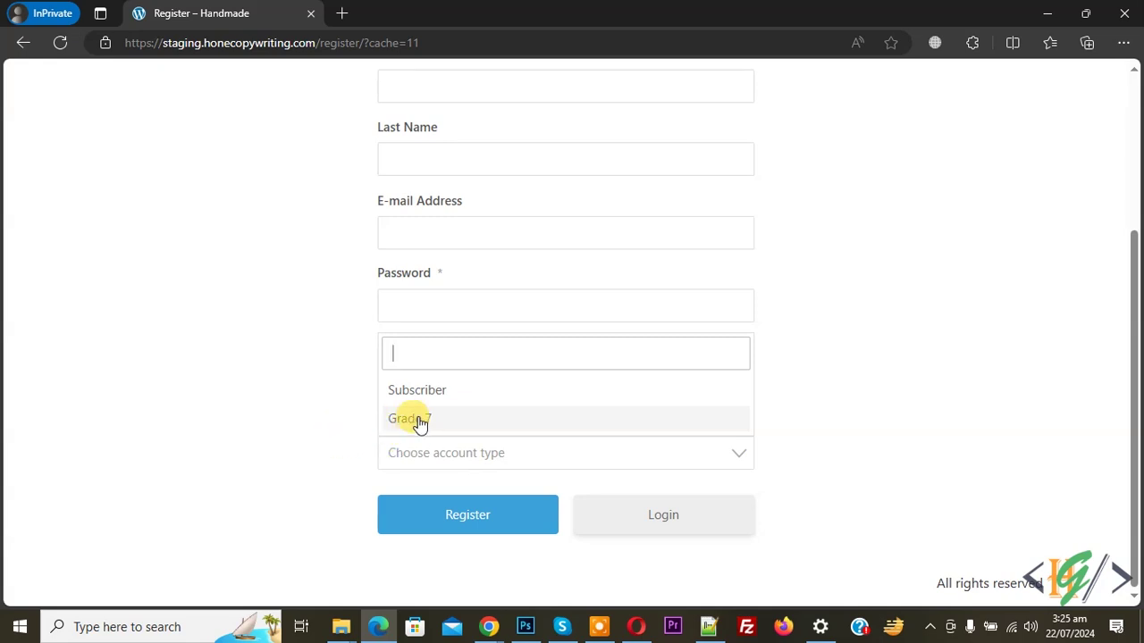
pyautogui.click(356, 456)
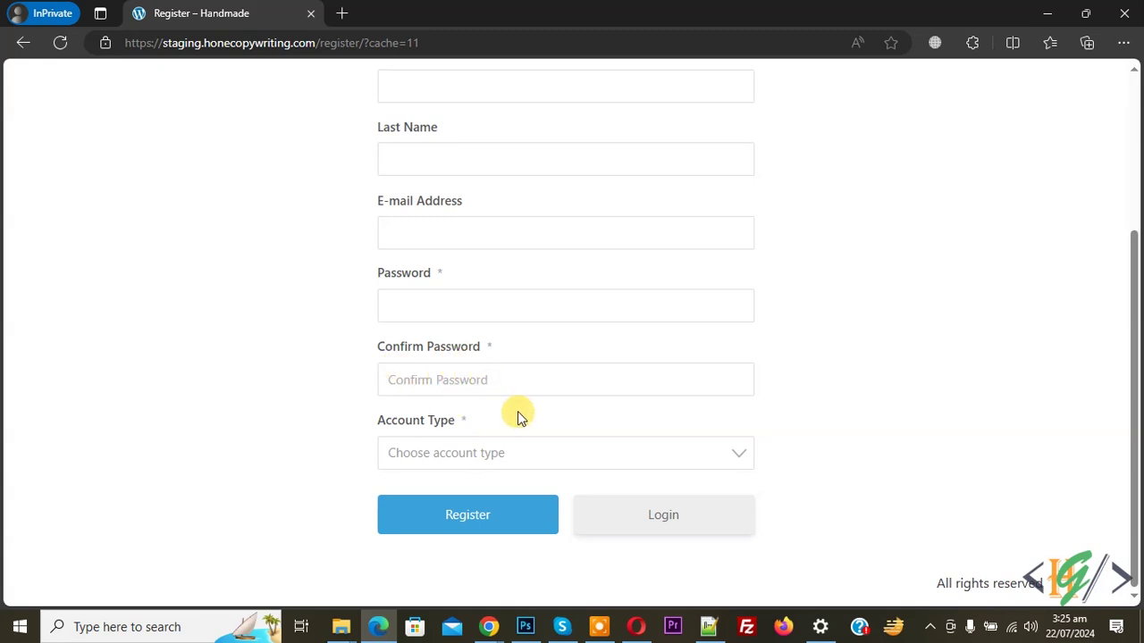
pyautogui.click(478, 463)
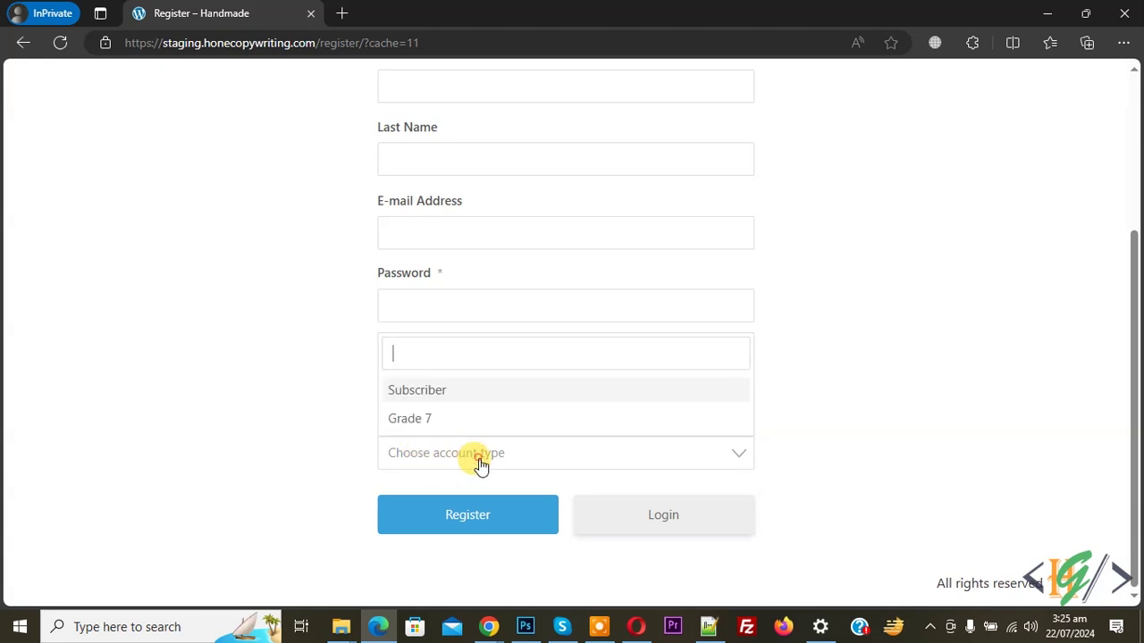
pyautogui.click(348, 446)
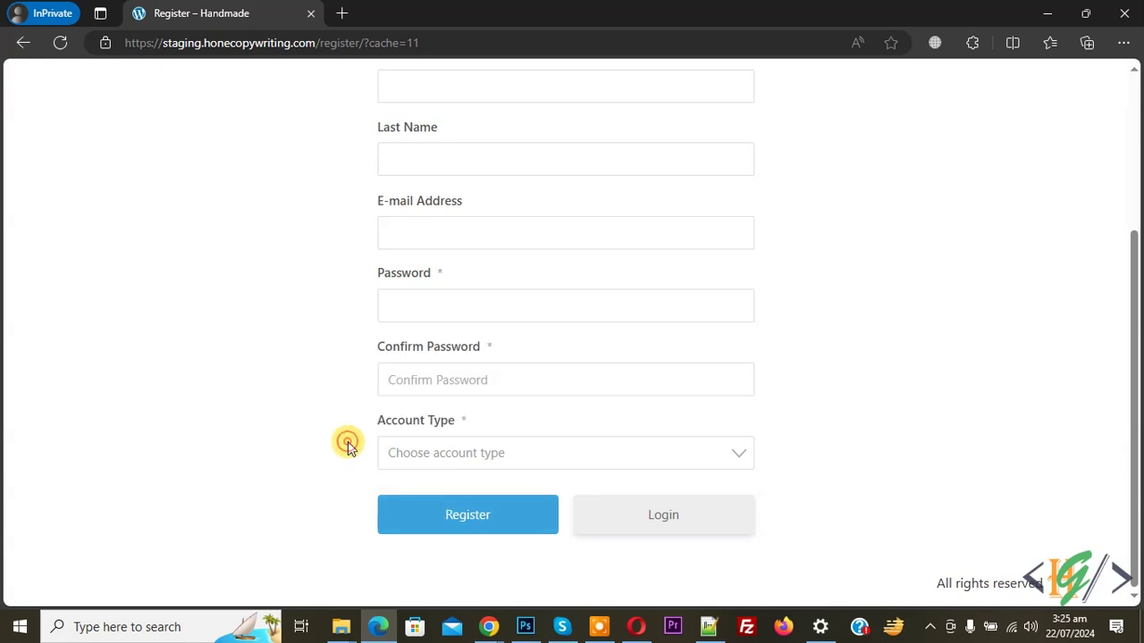